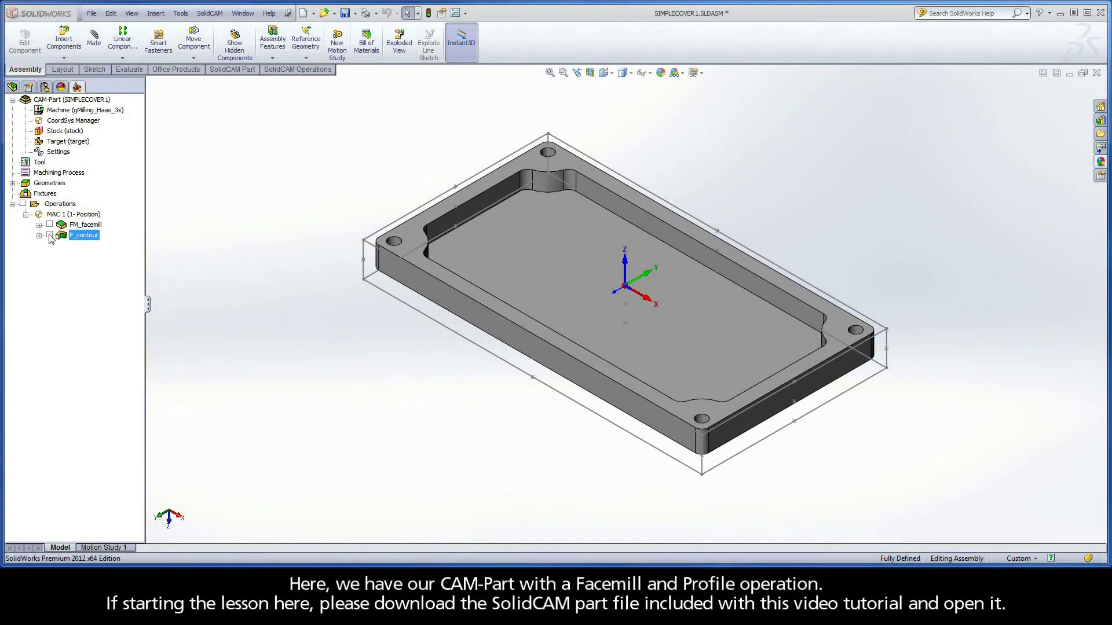
- Show the facemill and contour toolpaths on the part, then hide both again
click(50, 225)
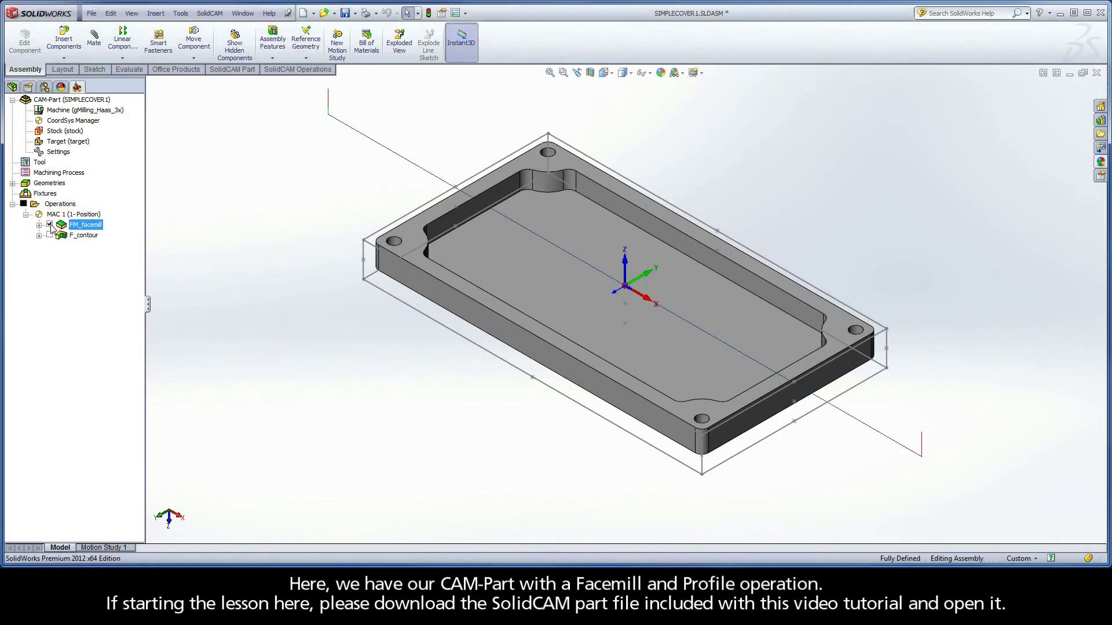
click(50, 235)
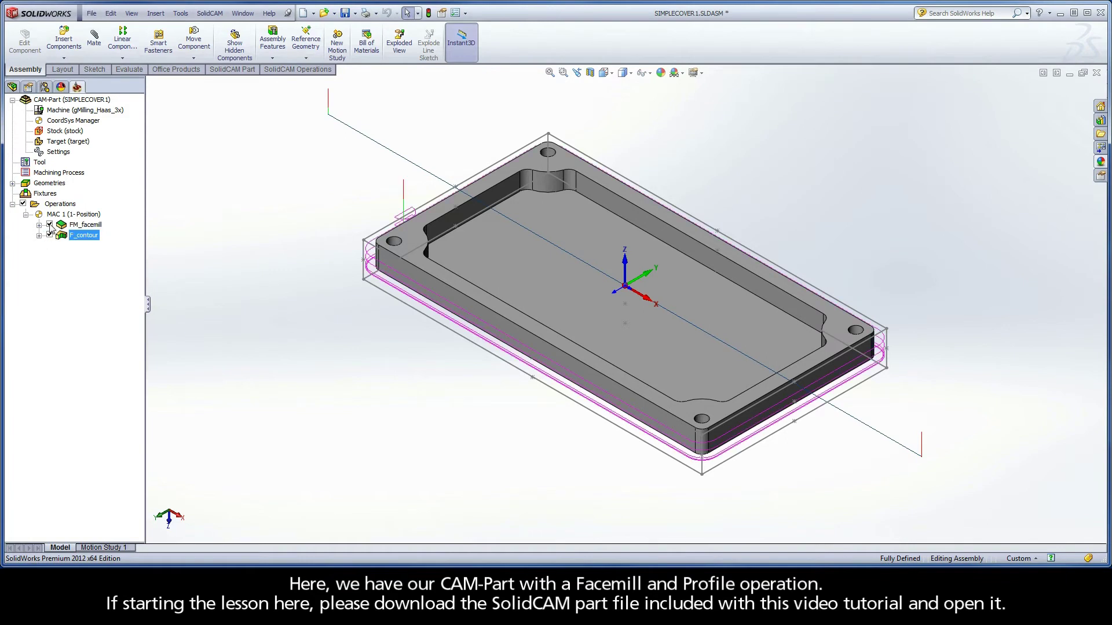
click(50, 225)
click(50, 235)
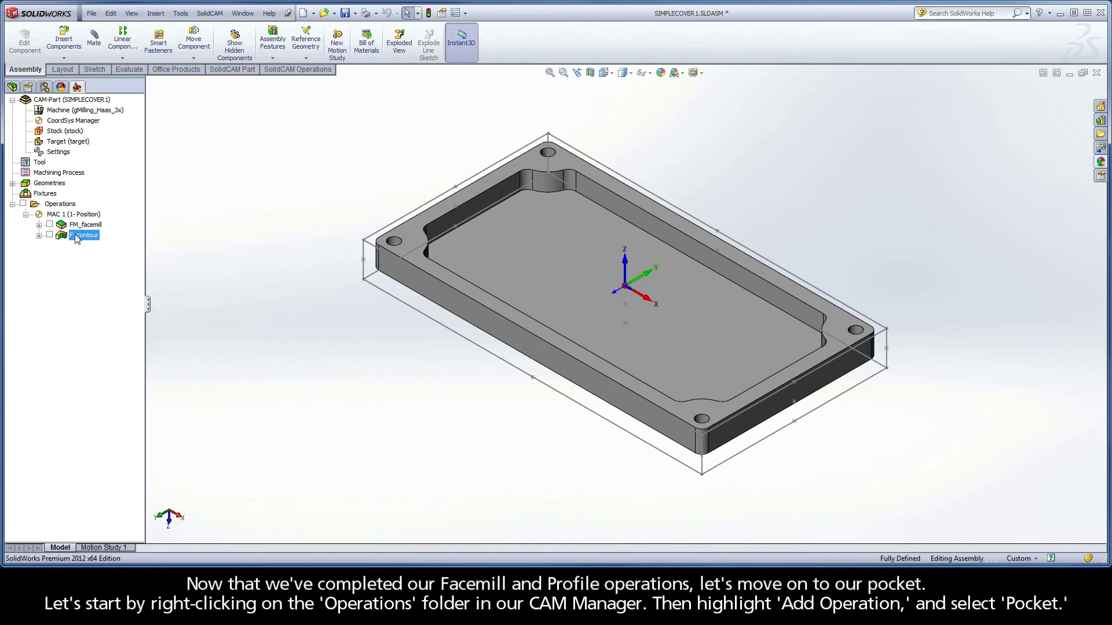
- Add a Pocket operation through the Operations folder's Add Operation menu
right_click(60, 207)
mouse_move(125, 215)
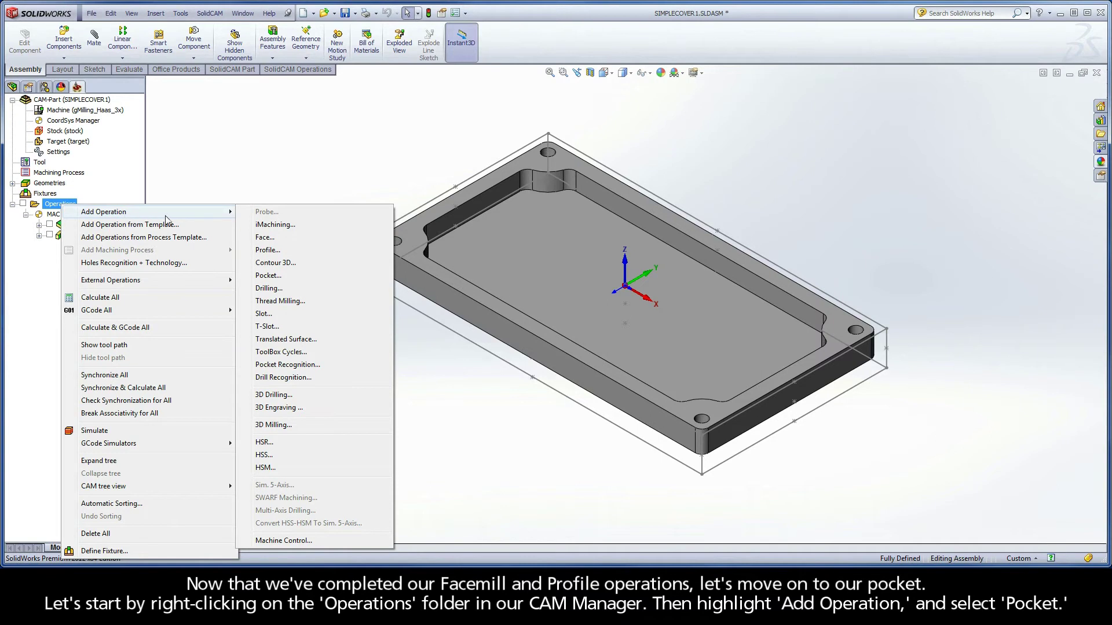
click(268, 277)
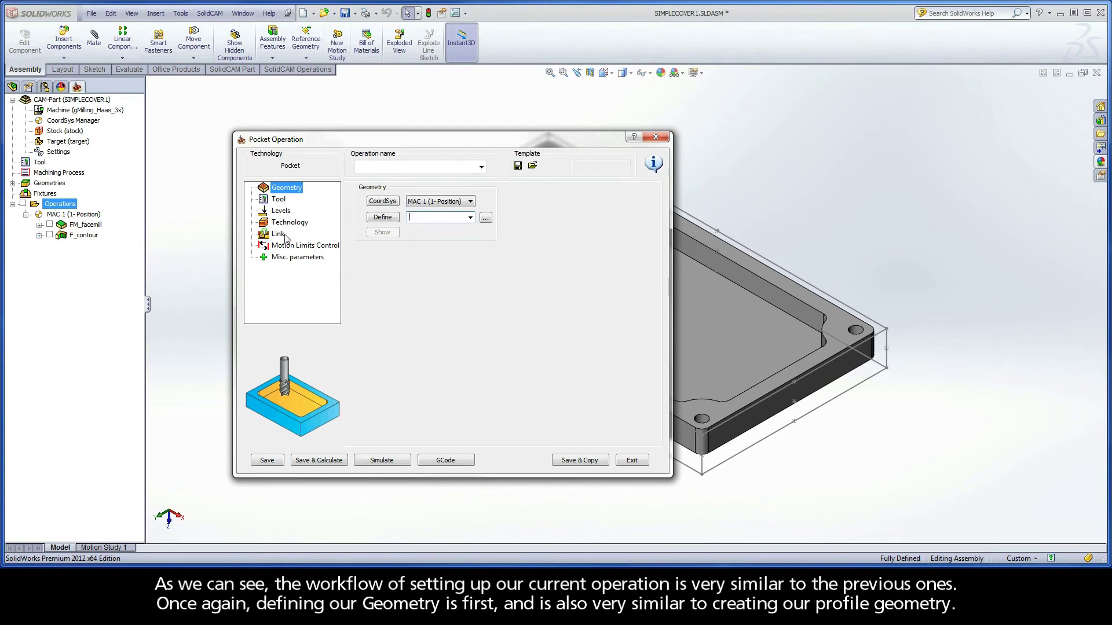
- Define contour1 by picking an inner pocket edge and chaining all edges with Auto-constant Z
click(382, 218)
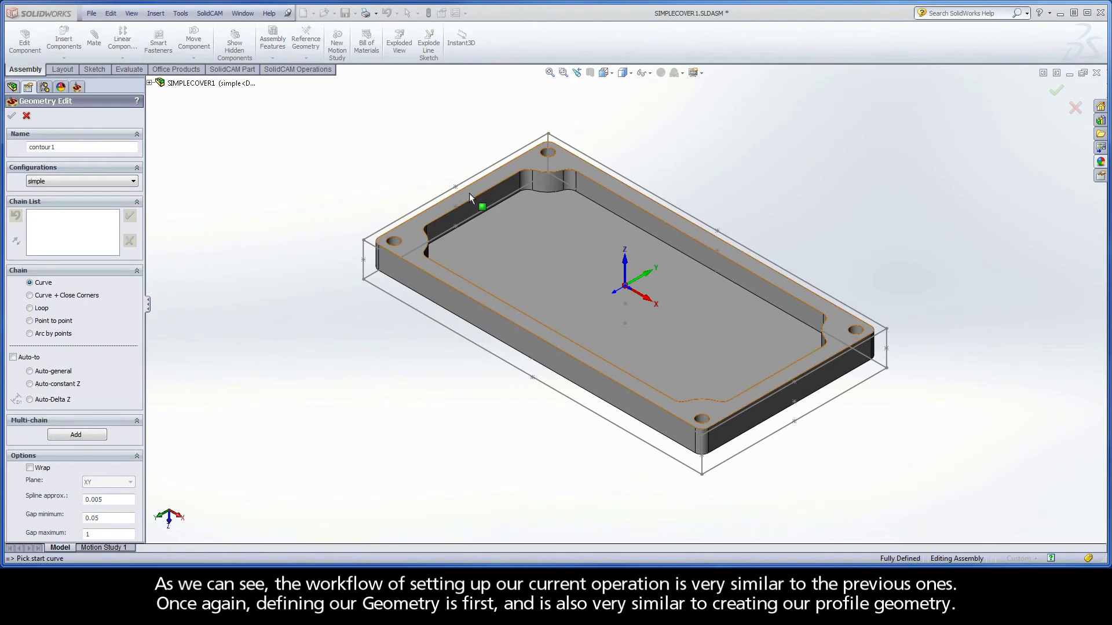
click(506, 185)
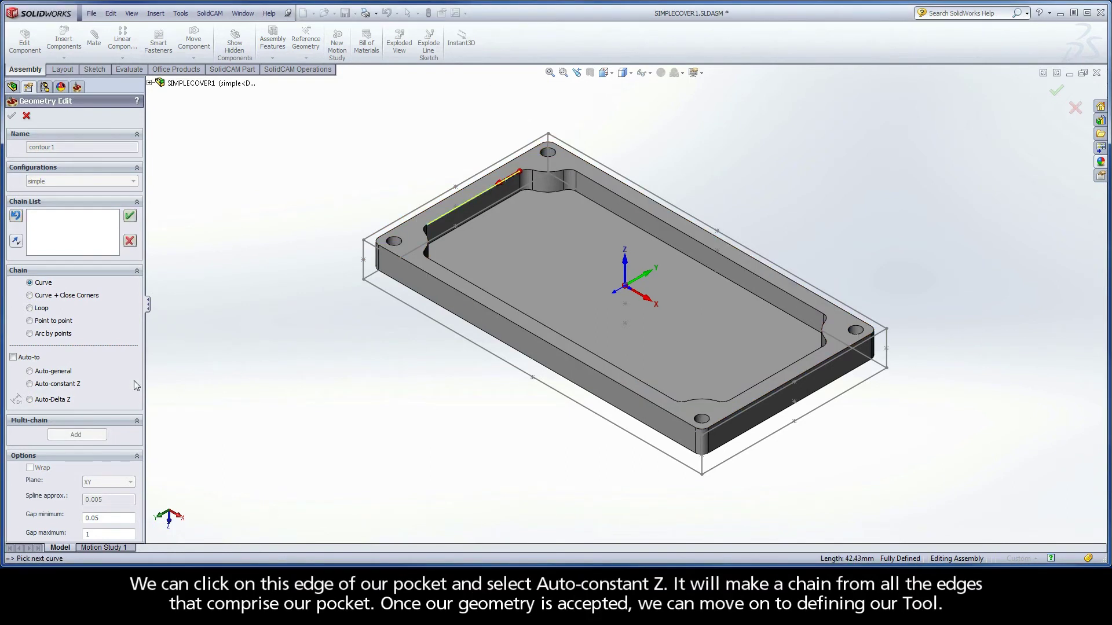
click(55, 387)
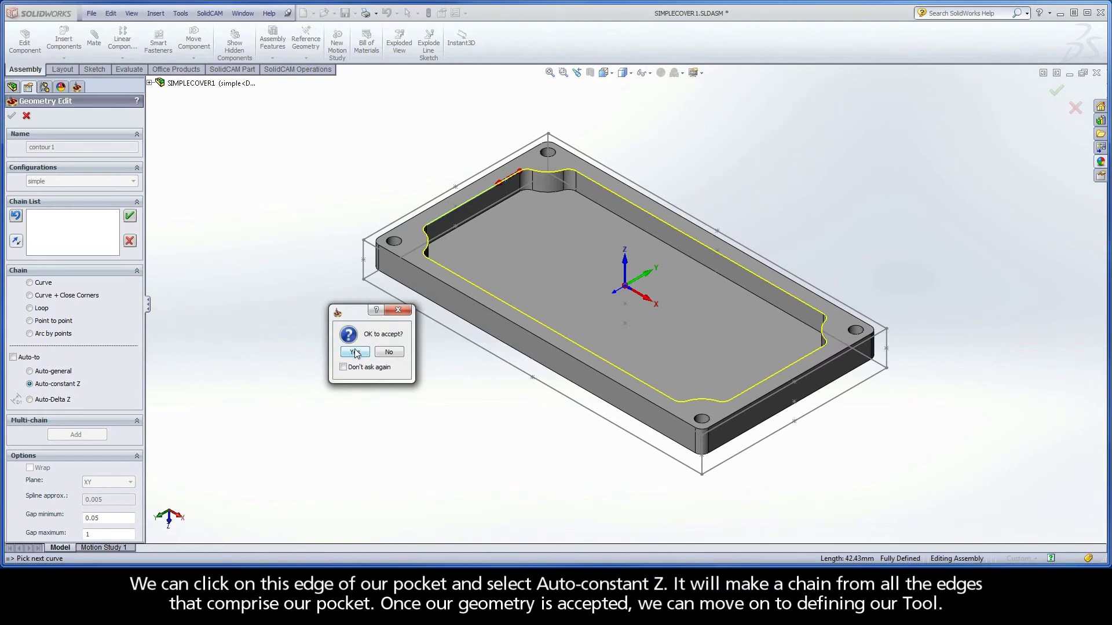
click(355, 352)
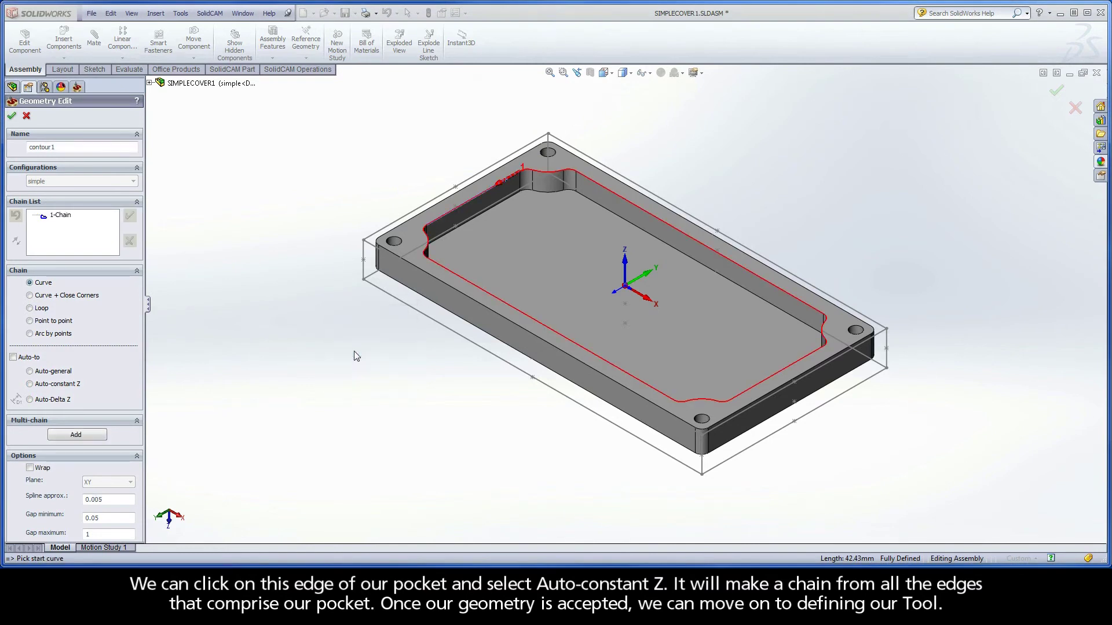
click(12, 117)
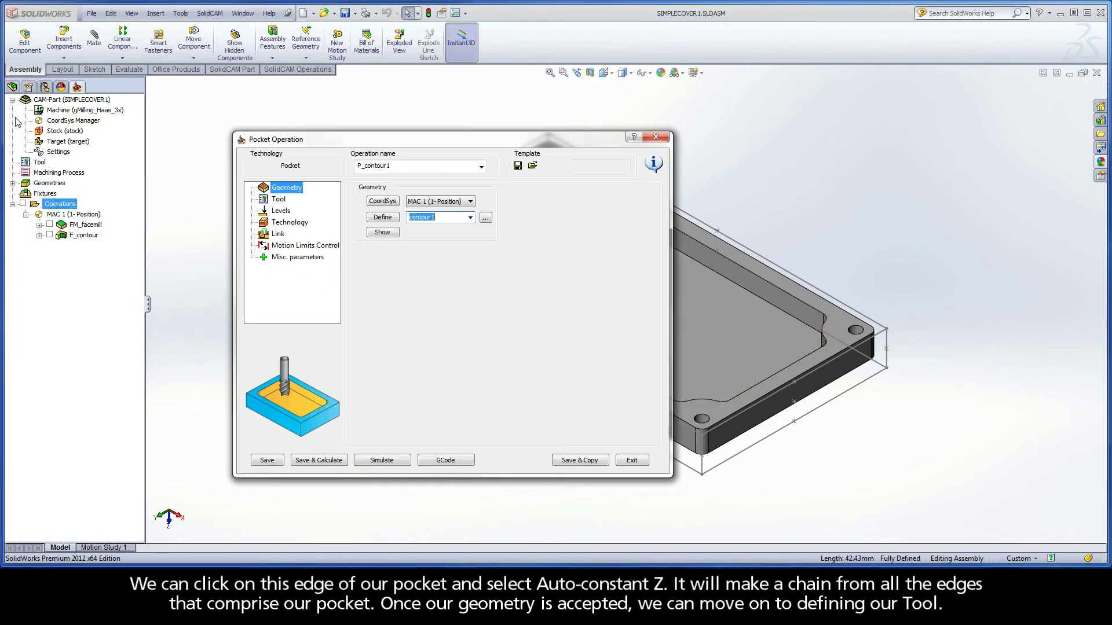
- Assign tool 2, the 6 mm END MILL from the tool table, to the pocket operation
click(278, 201)
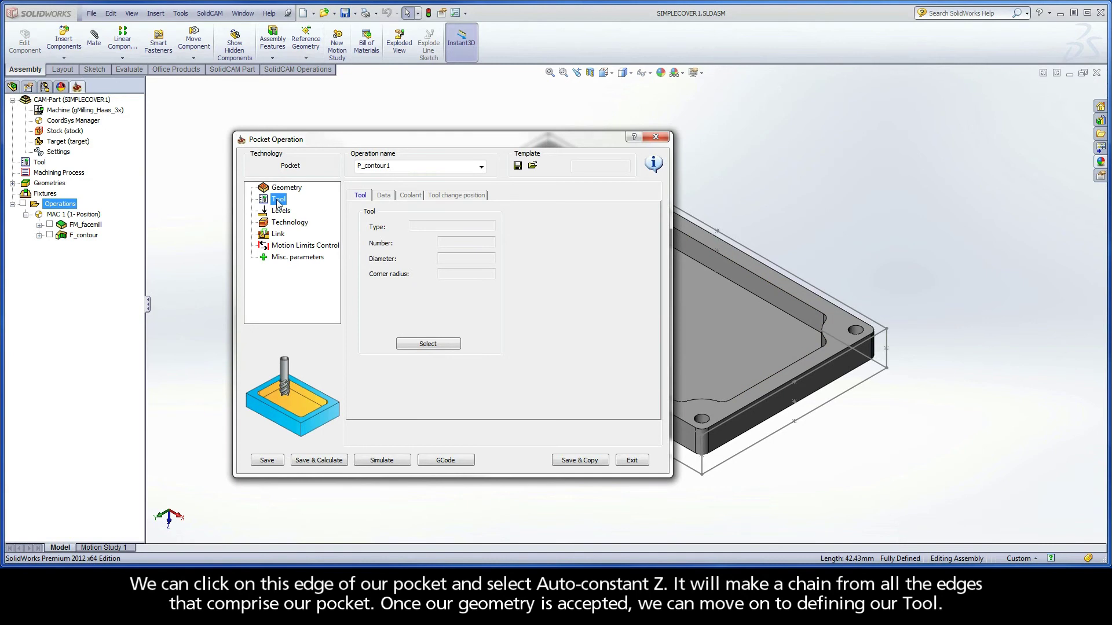
click(428, 345)
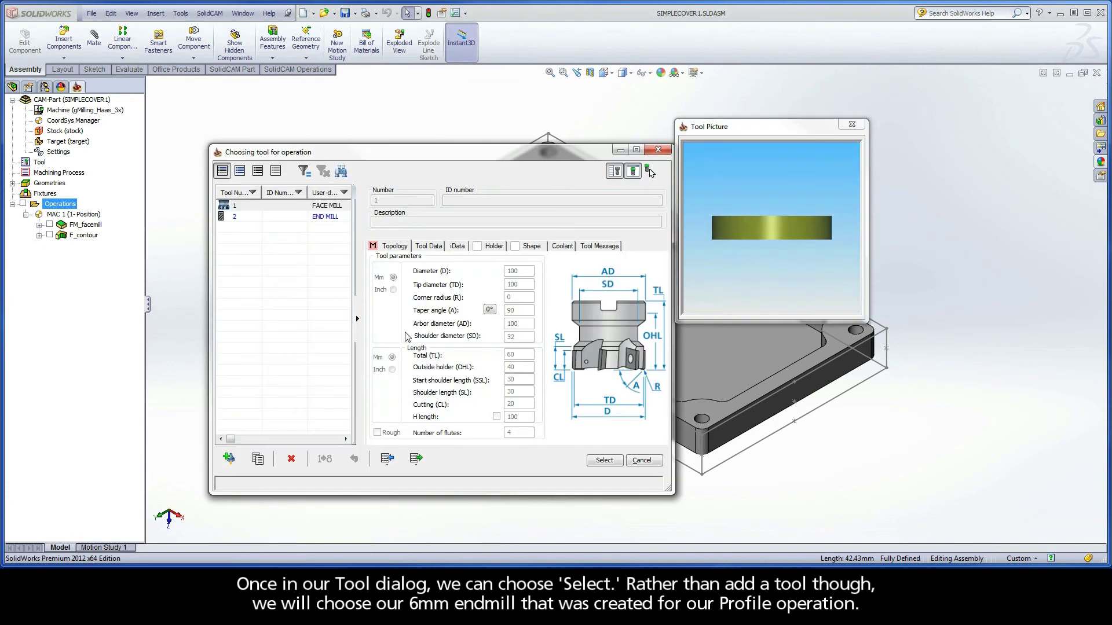
click(236, 218)
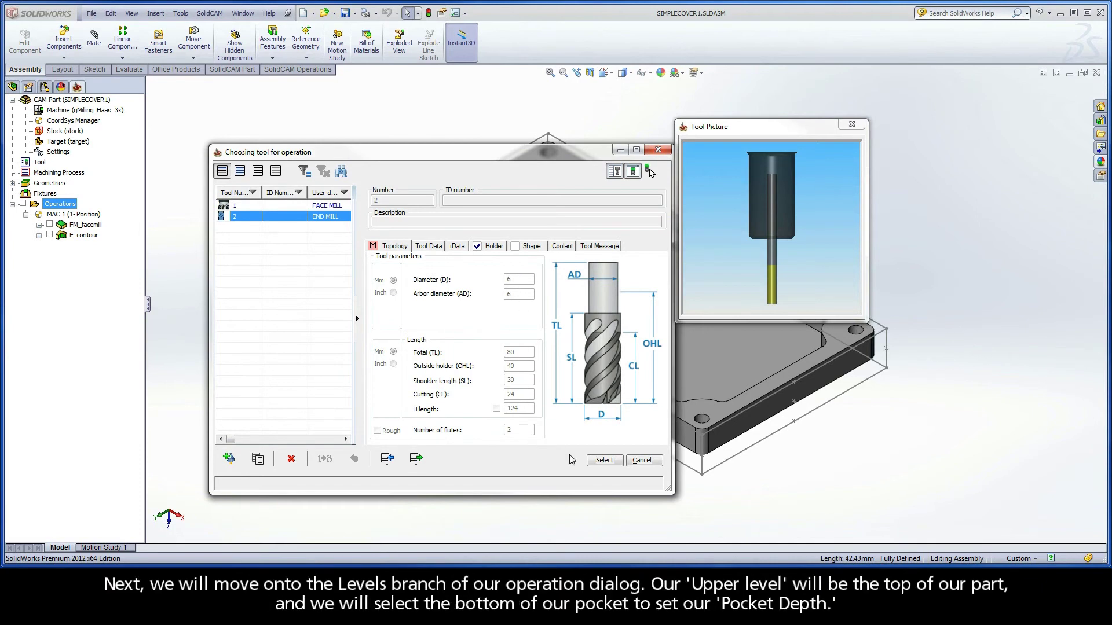
click(602, 461)
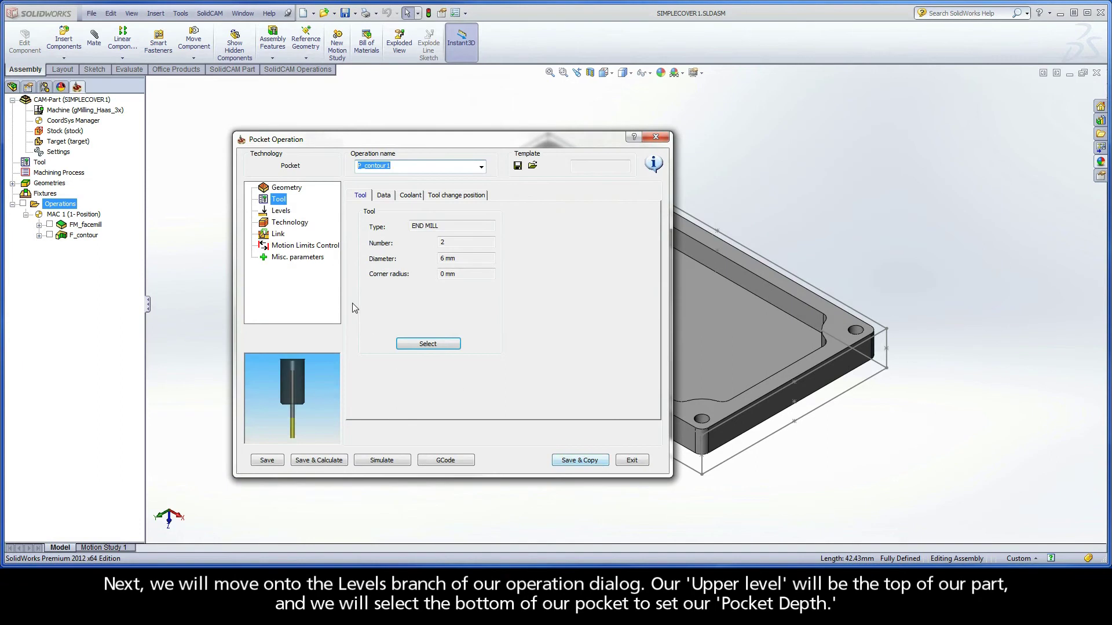
click(282, 212)
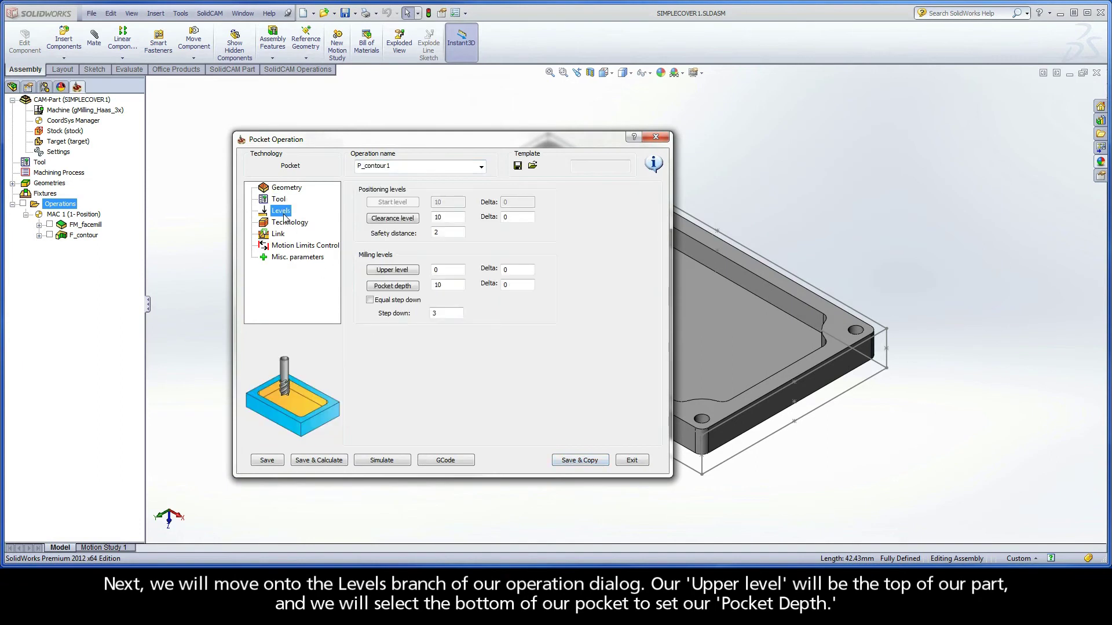
- Pick the top face for upper level 0 and the pocket floor for depth 8, keeping step down 3
click(391, 270)
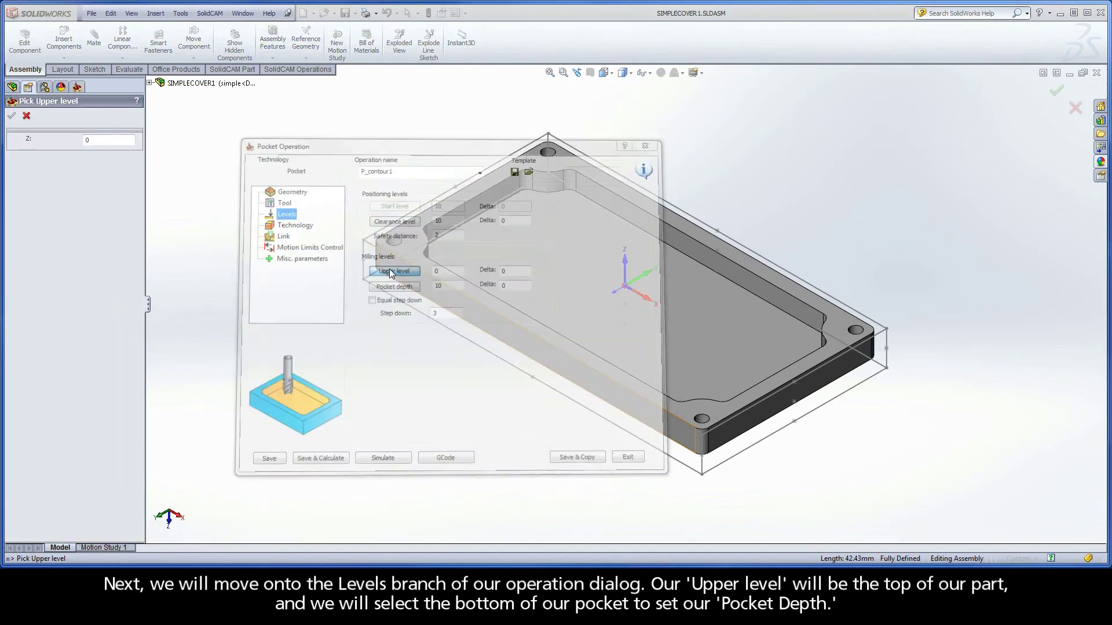
click(408, 235)
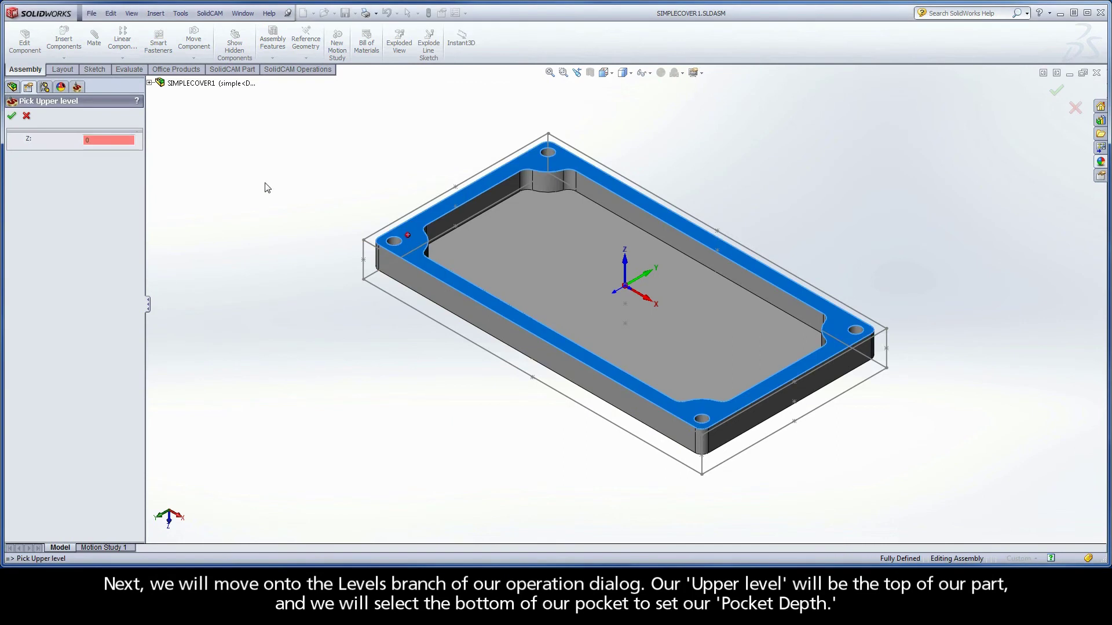
click(11, 116)
click(400, 287)
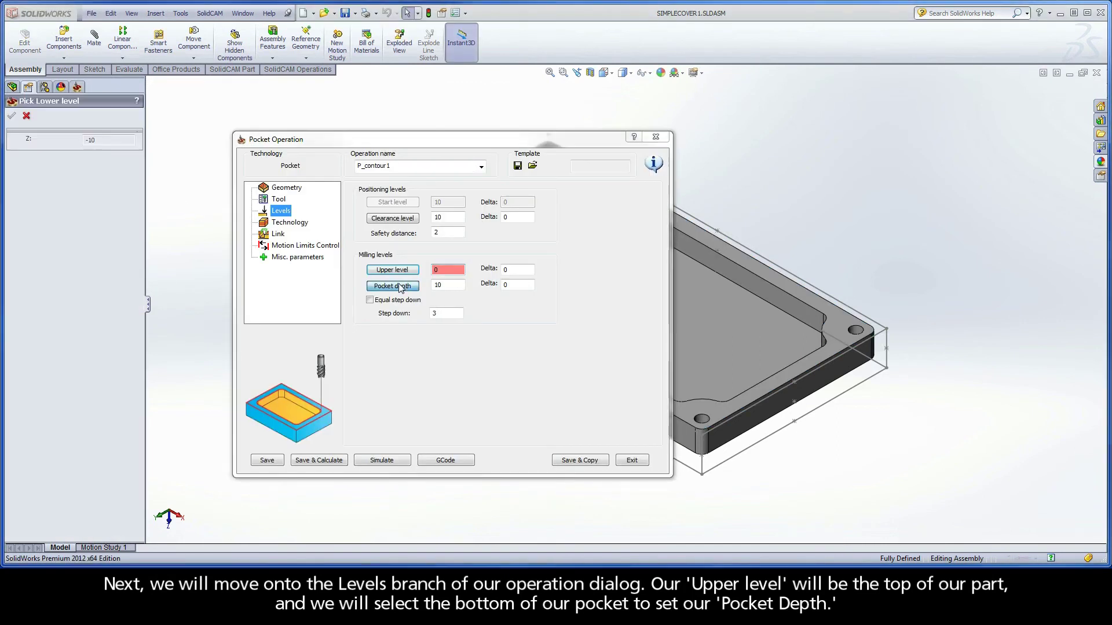
click(493, 262)
click(493, 260)
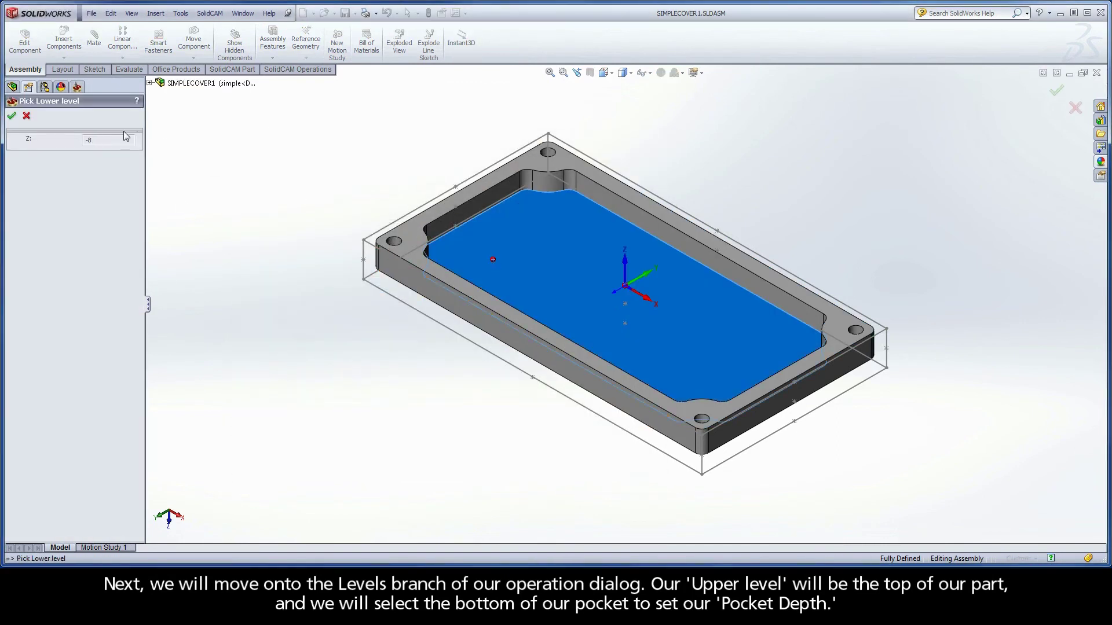
click(12, 115)
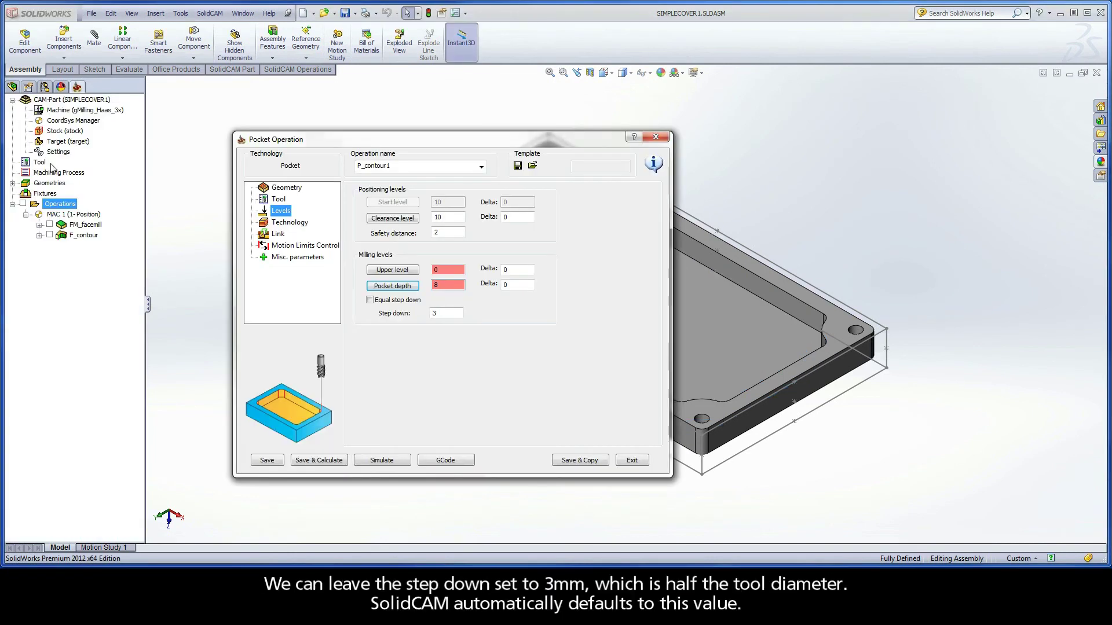
click(443, 314)
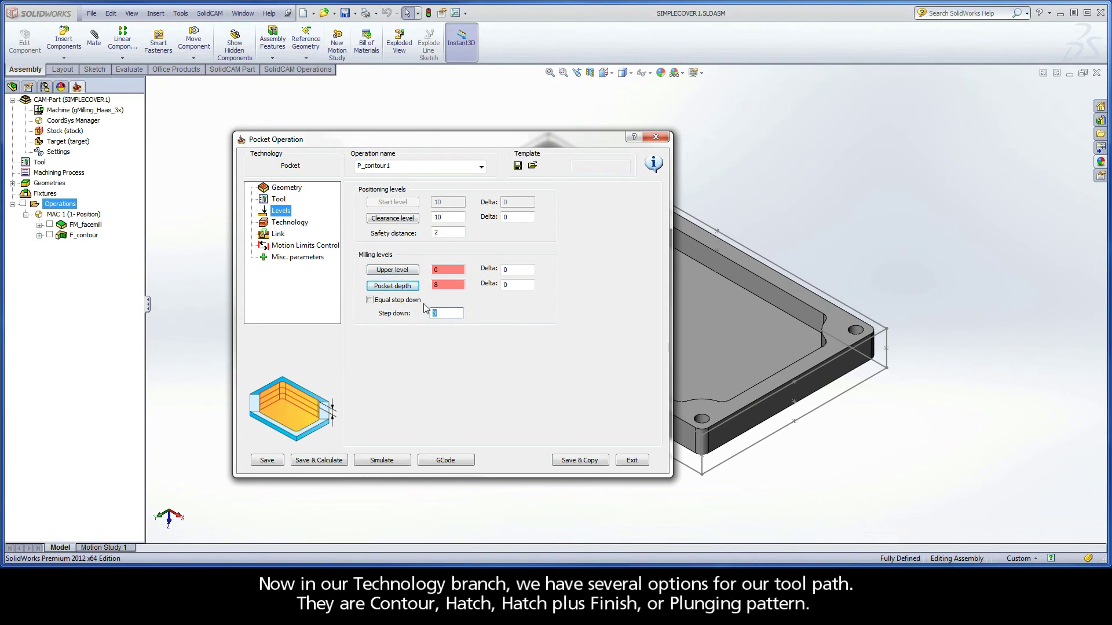
click(284, 226)
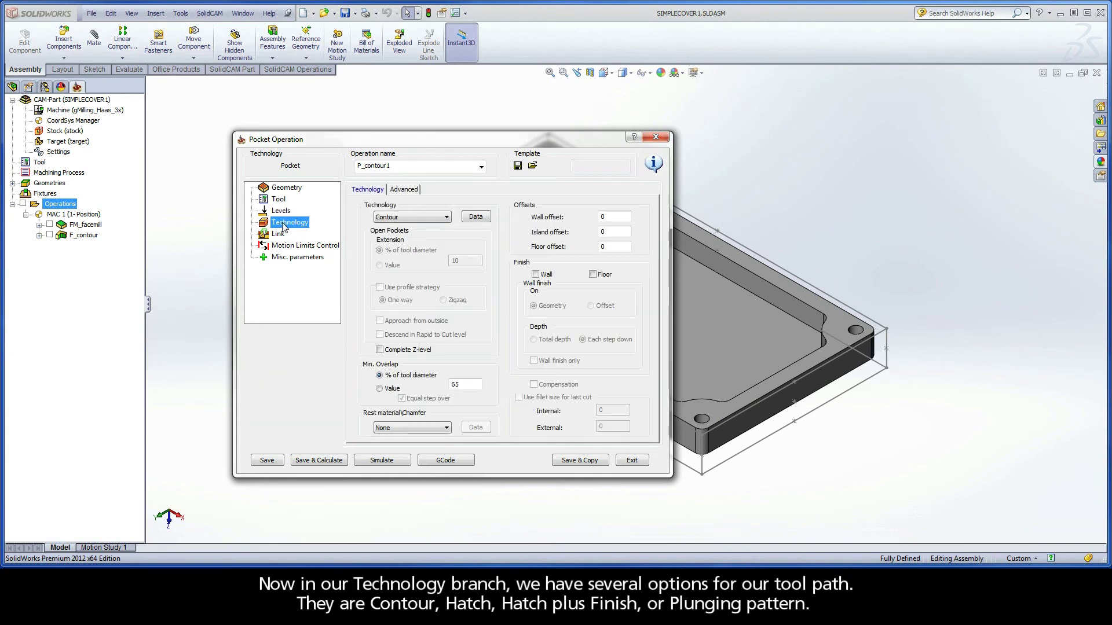
- Preview Hatch, Hatch+Finish and Plunging pattern strategies, then set the technology back to Contour
click(446, 219)
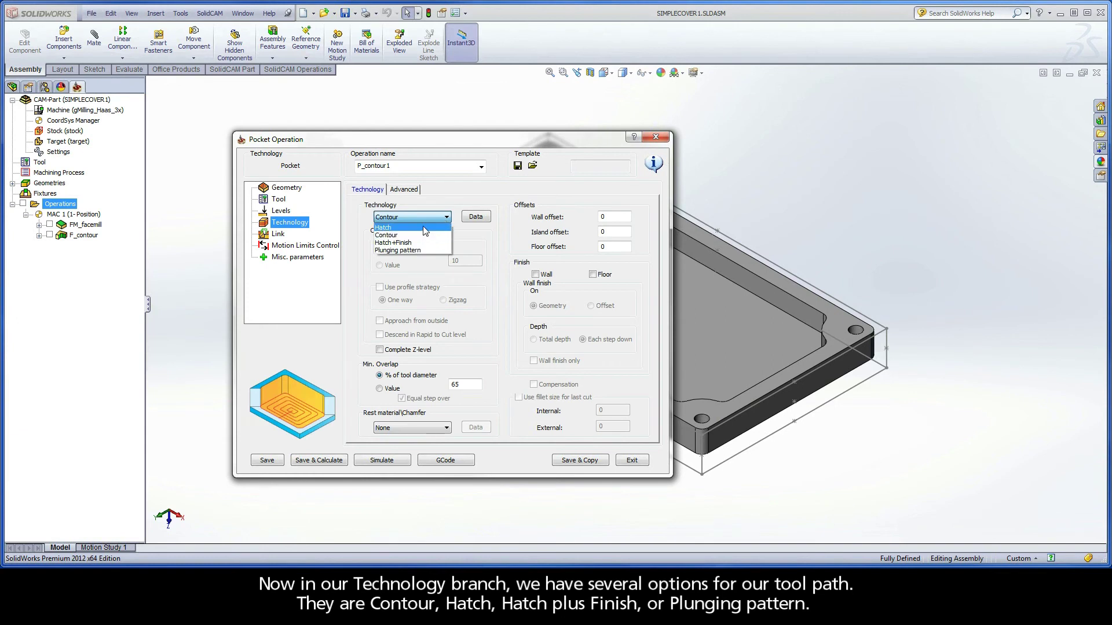
click(426, 228)
click(423, 217)
click(408, 242)
click(408, 218)
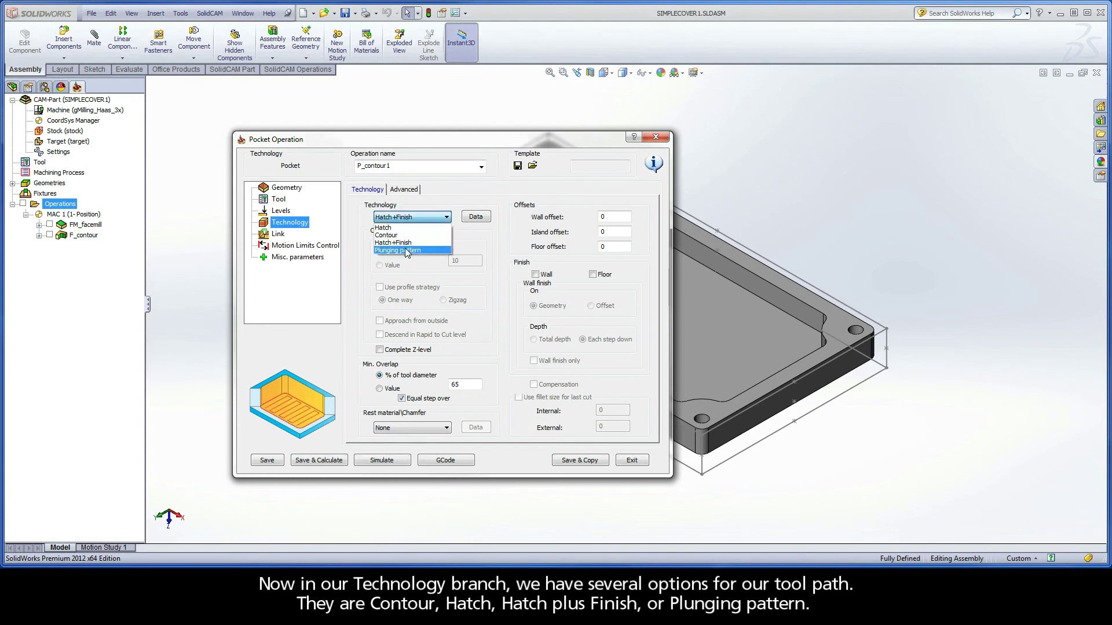
click(407, 252)
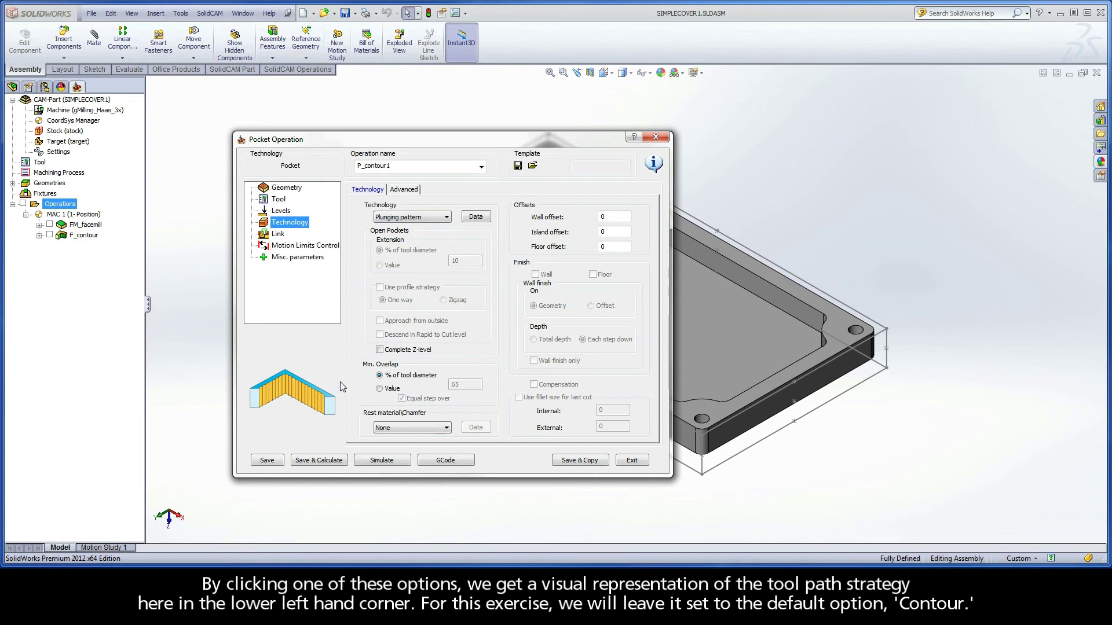
click(422, 219)
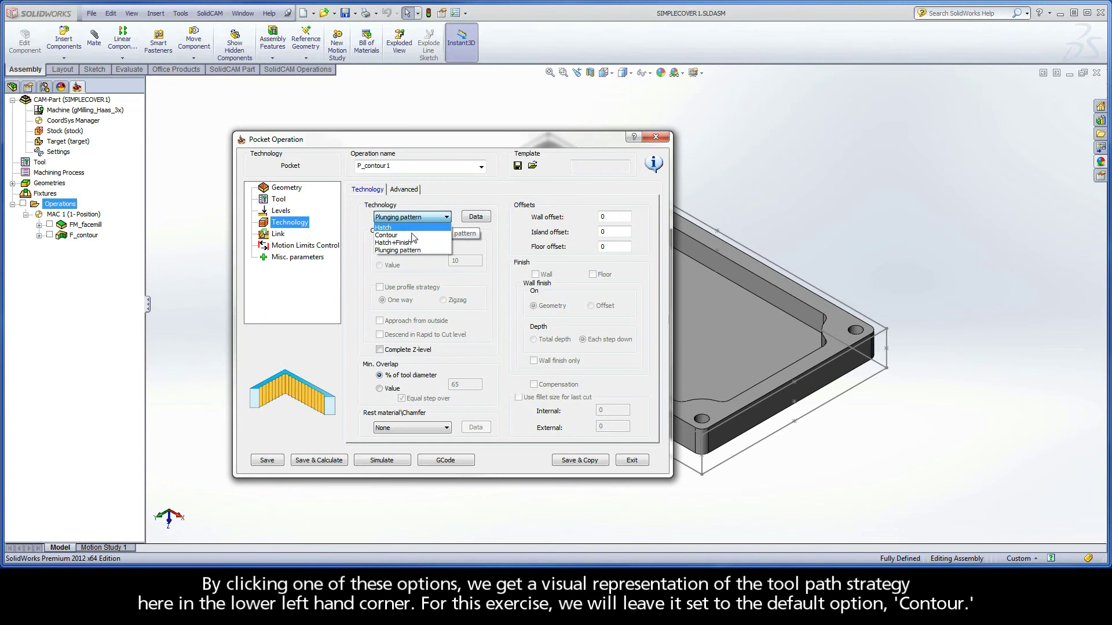
click(408, 236)
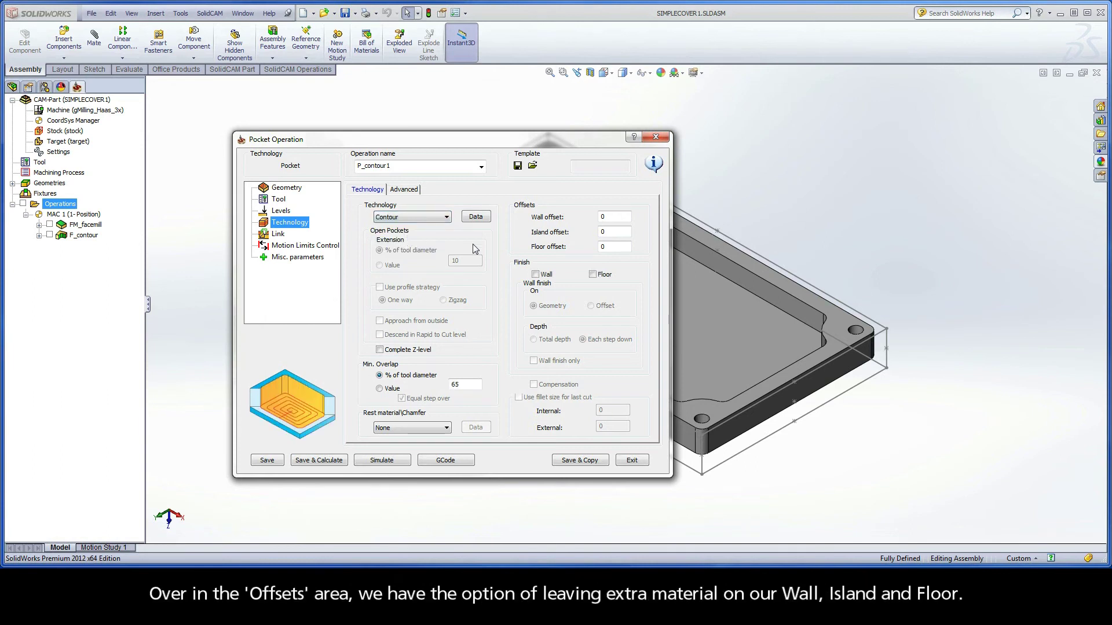
click(614, 218)
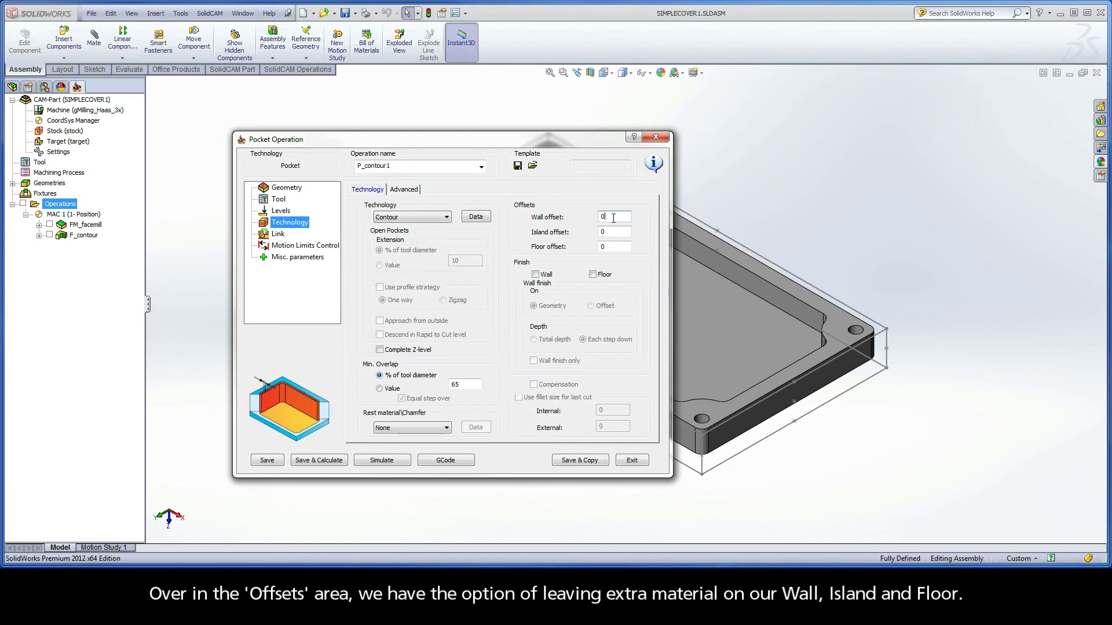
click(610, 233)
click(610, 247)
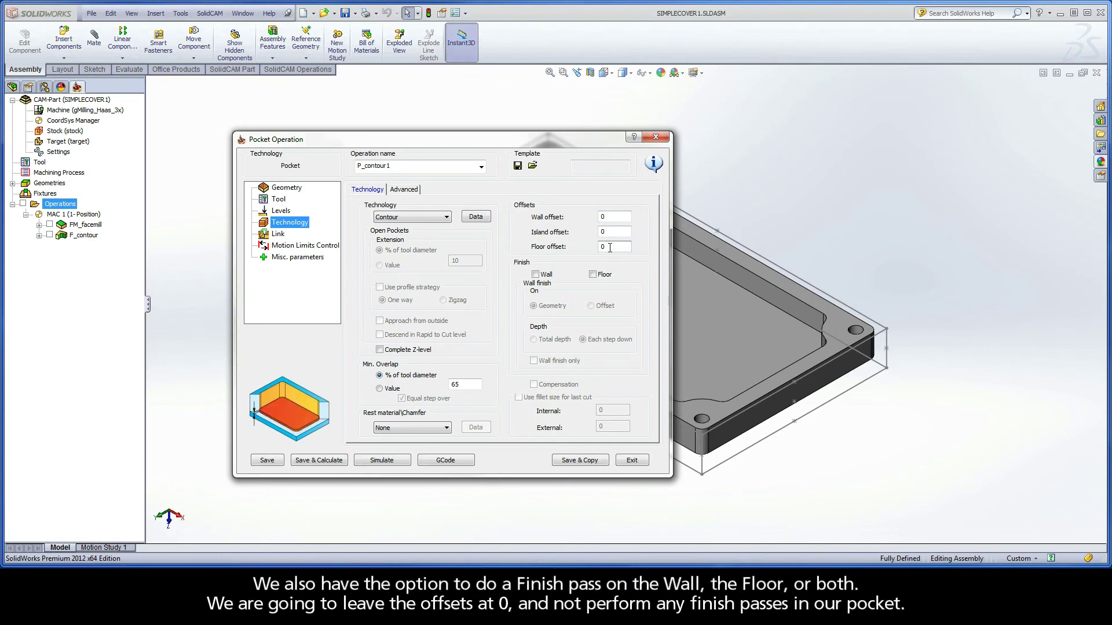
click(537, 276)
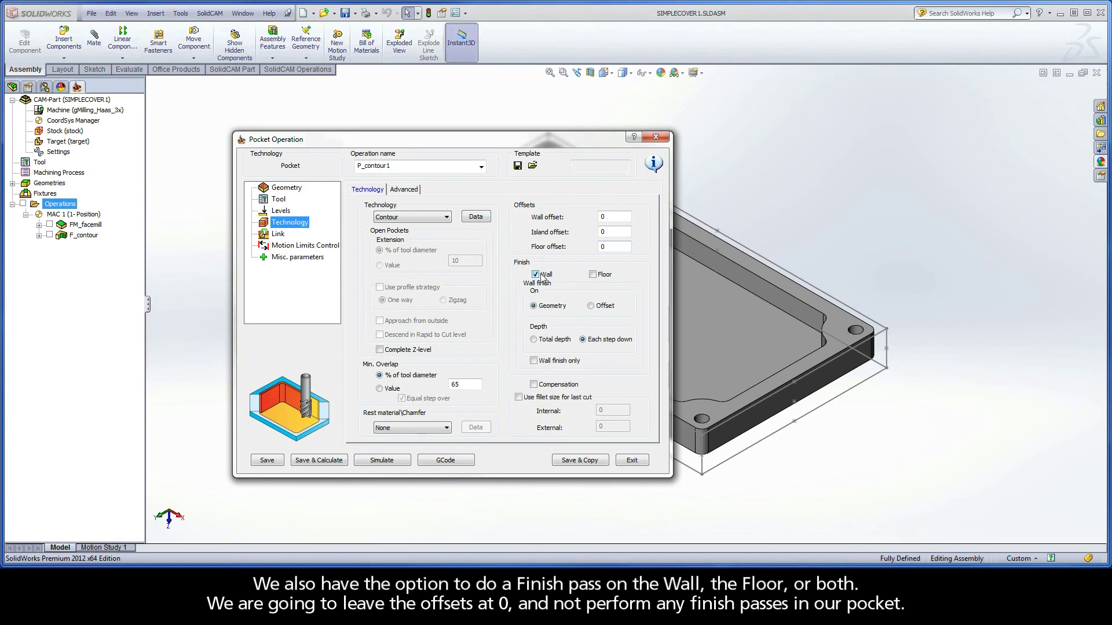
click(592, 275)
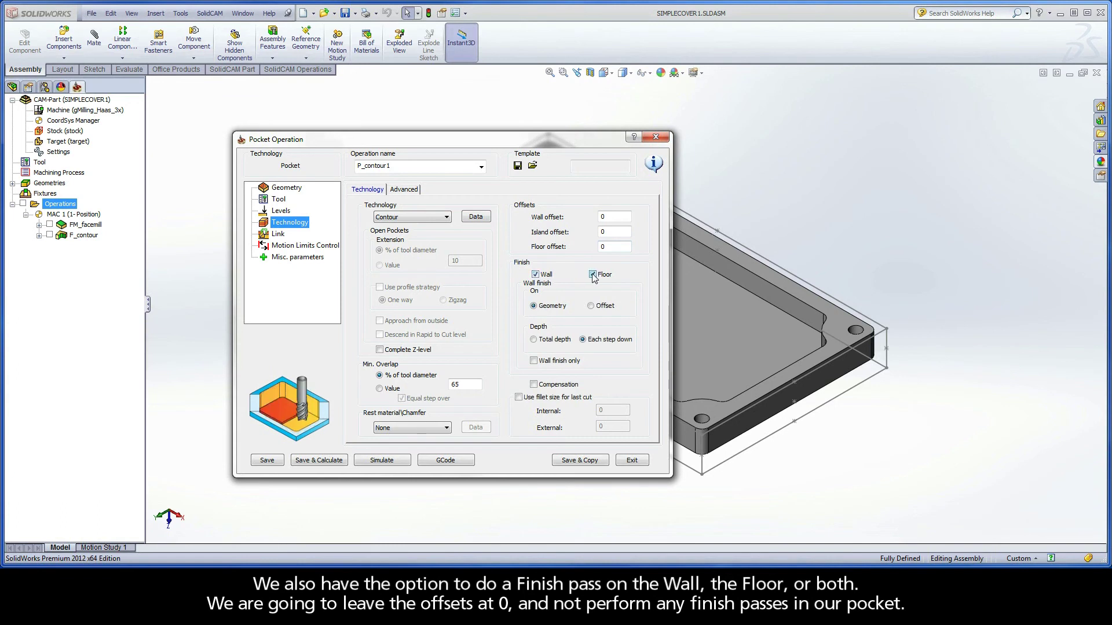
click(593, 274)
click(536, 274)
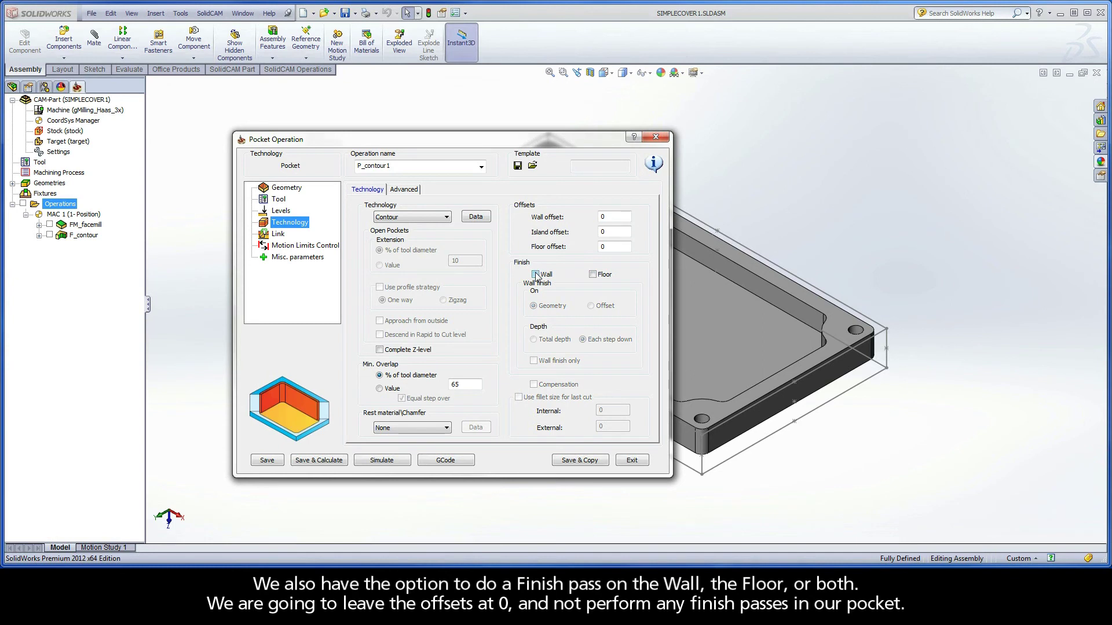
- On the Link page, preview Vertical, Angle, Helical and Linear ramping, then settle on Helical
click(278, 235)
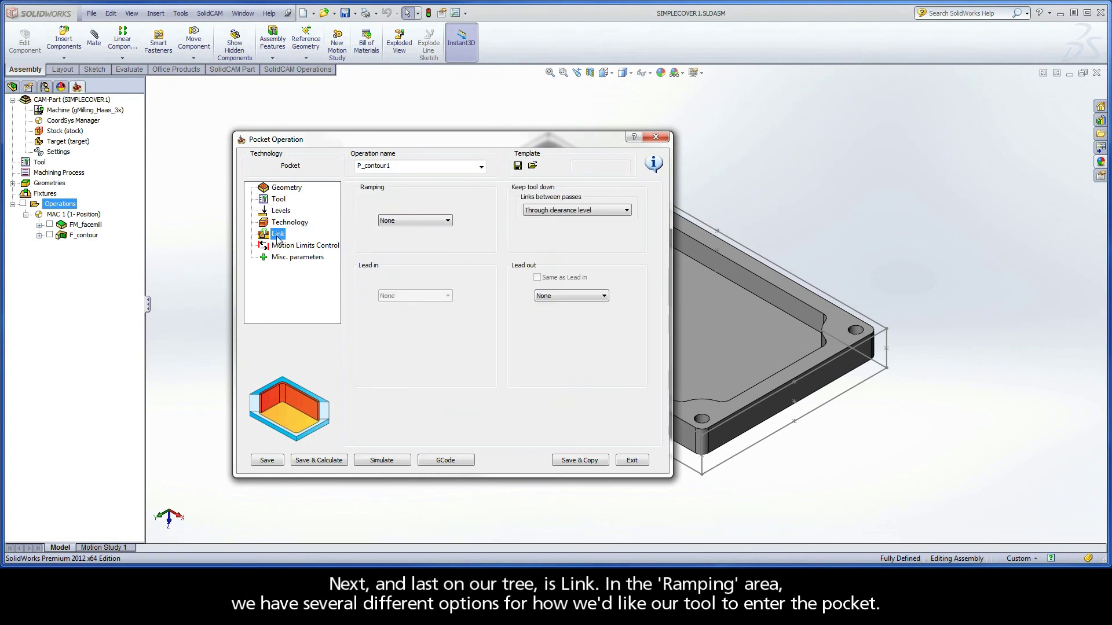
click(412, 223)
click(407, 239)
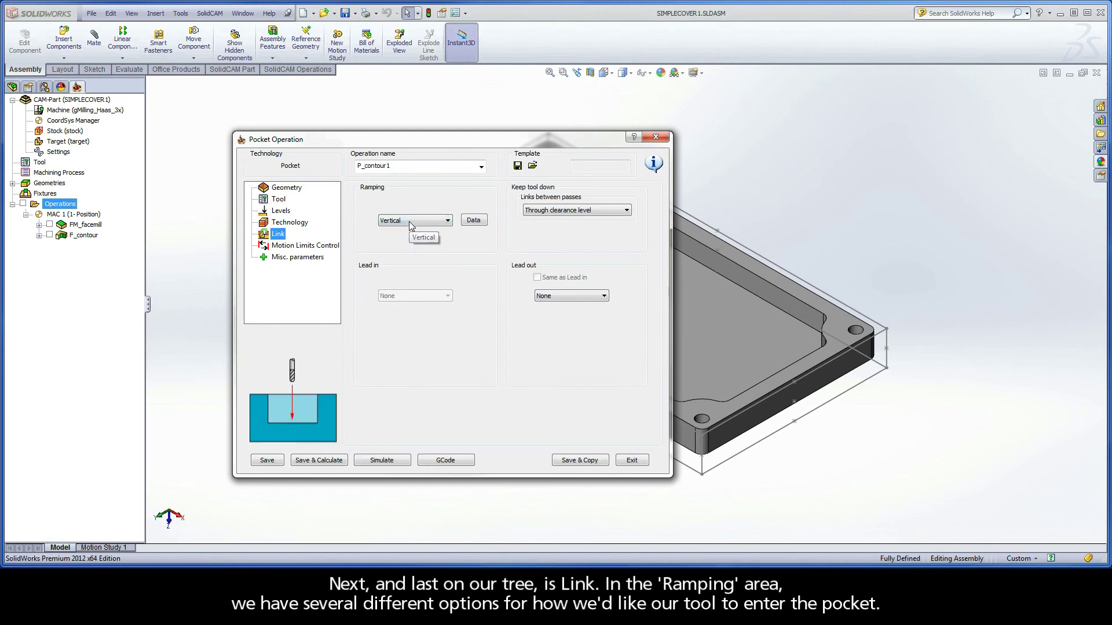
click(410, 222)
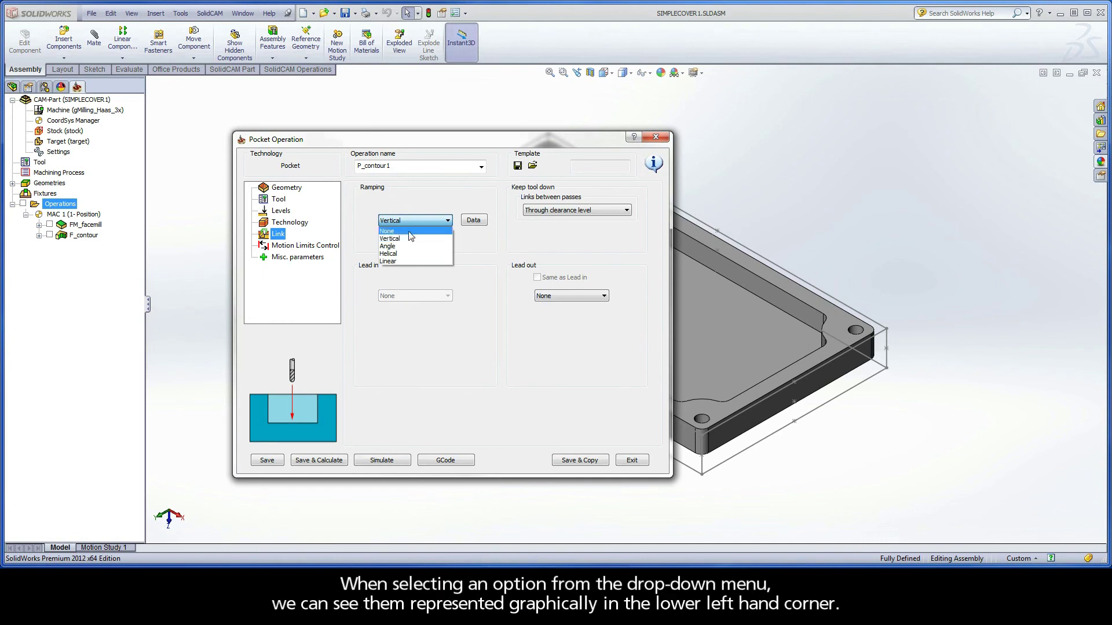
click(403, 247)
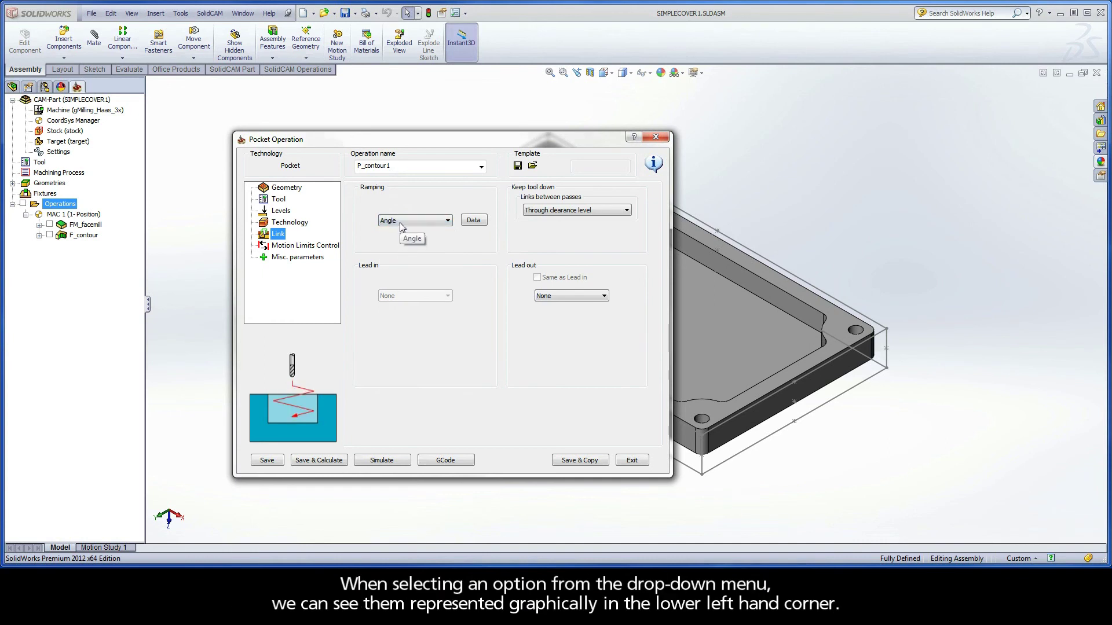
click(402, 224)
click(398, 254)
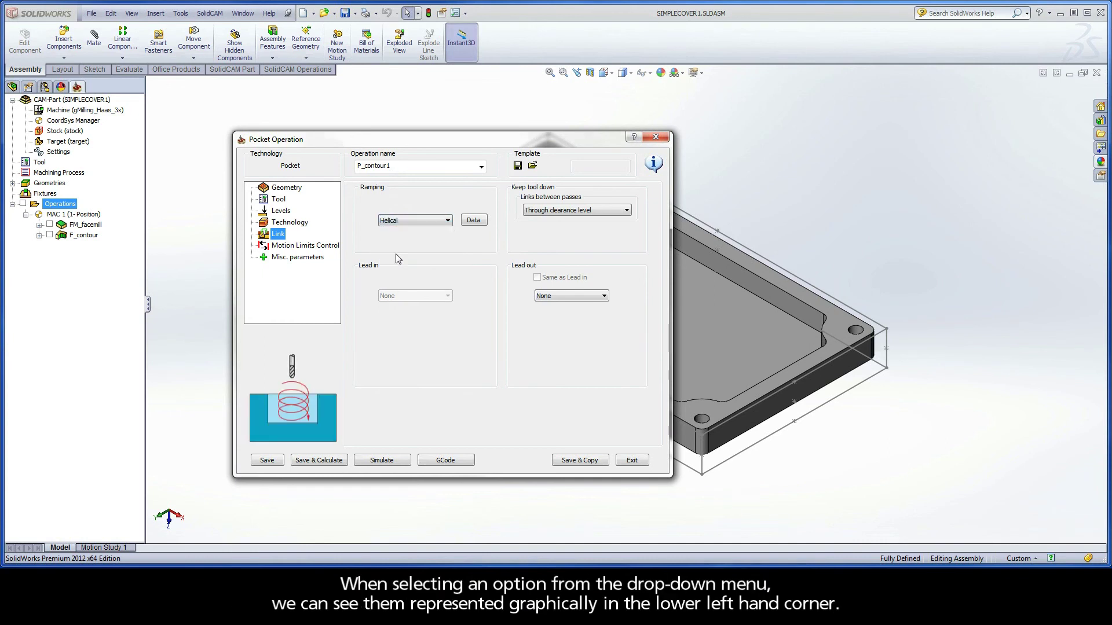
click(406, 221)
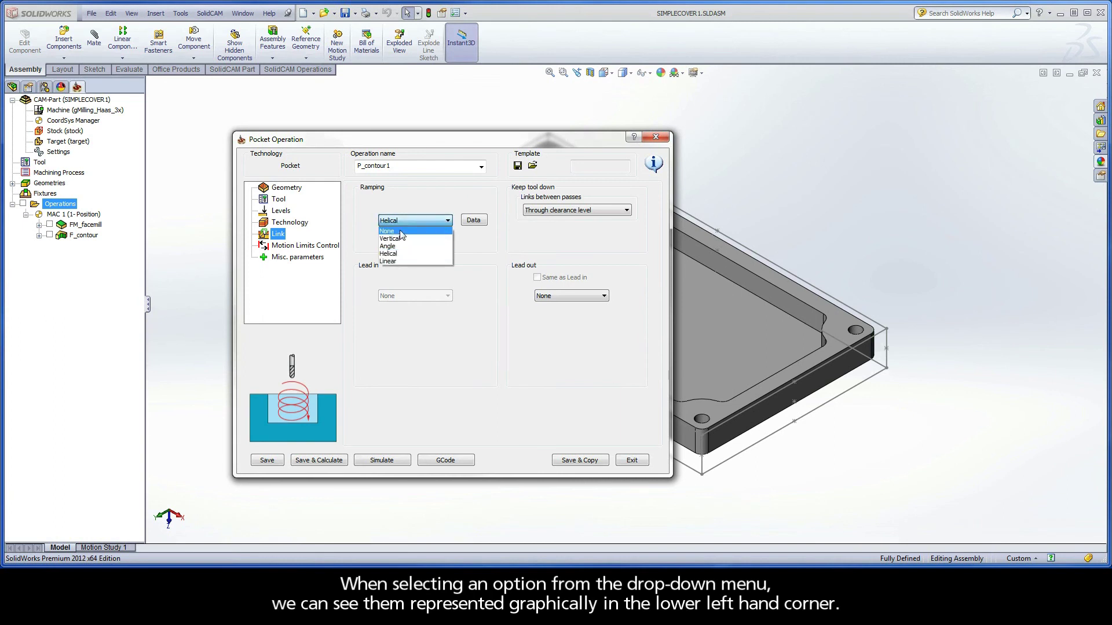
click(396, 262)
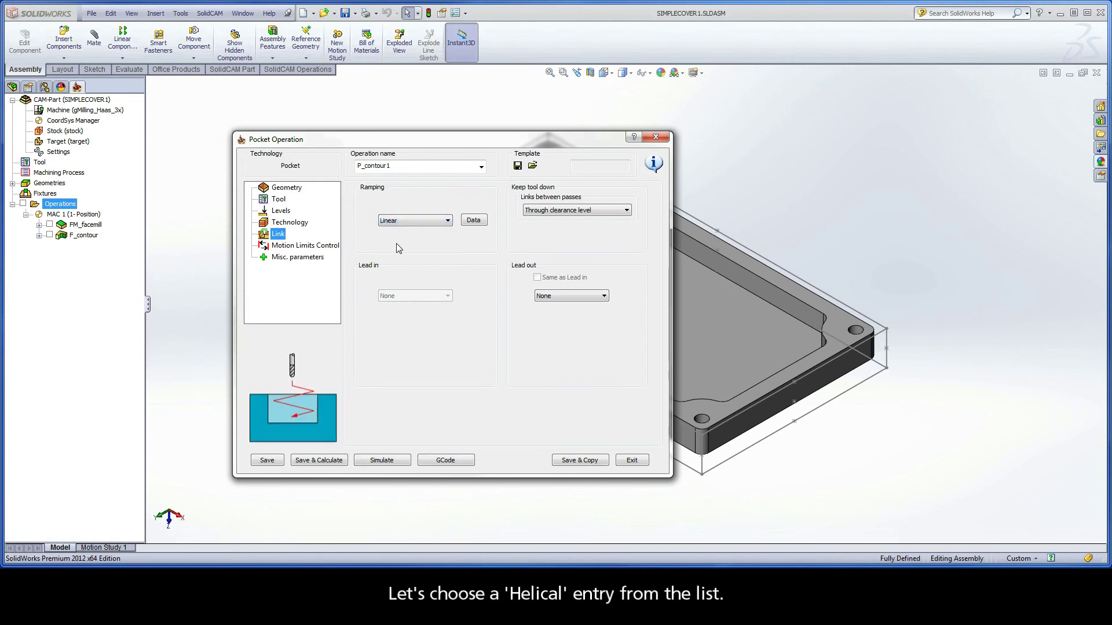
click(397, 226)
click(393, 253)
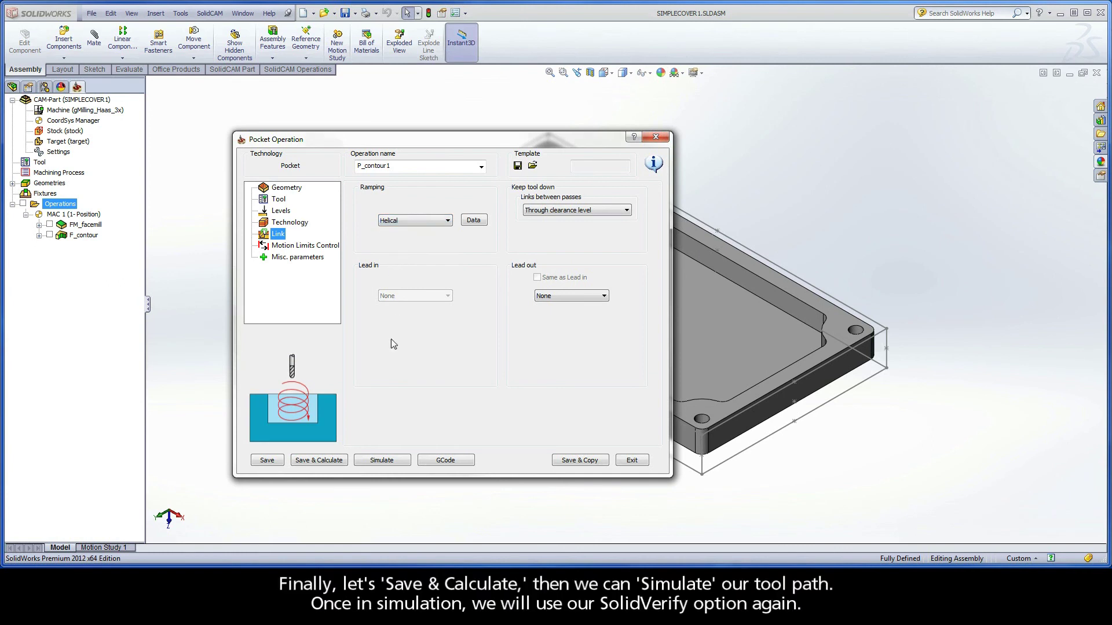
- Save and calculate the pocket, then step the simulation as the tool enters the part
click(318, 463)
click(381, 461)
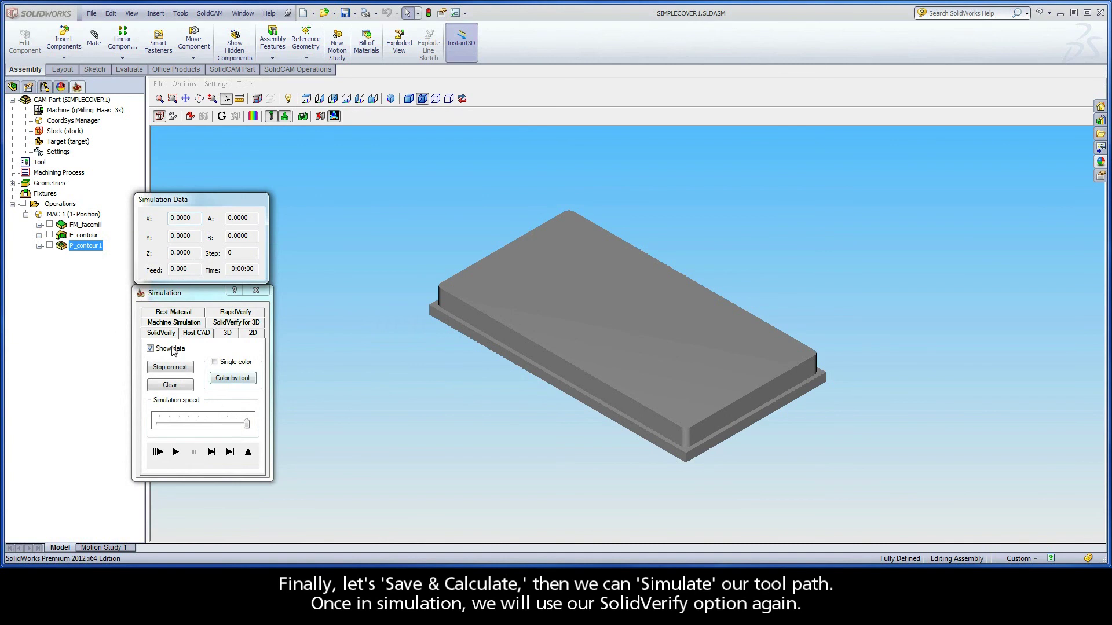
click(212, 453)
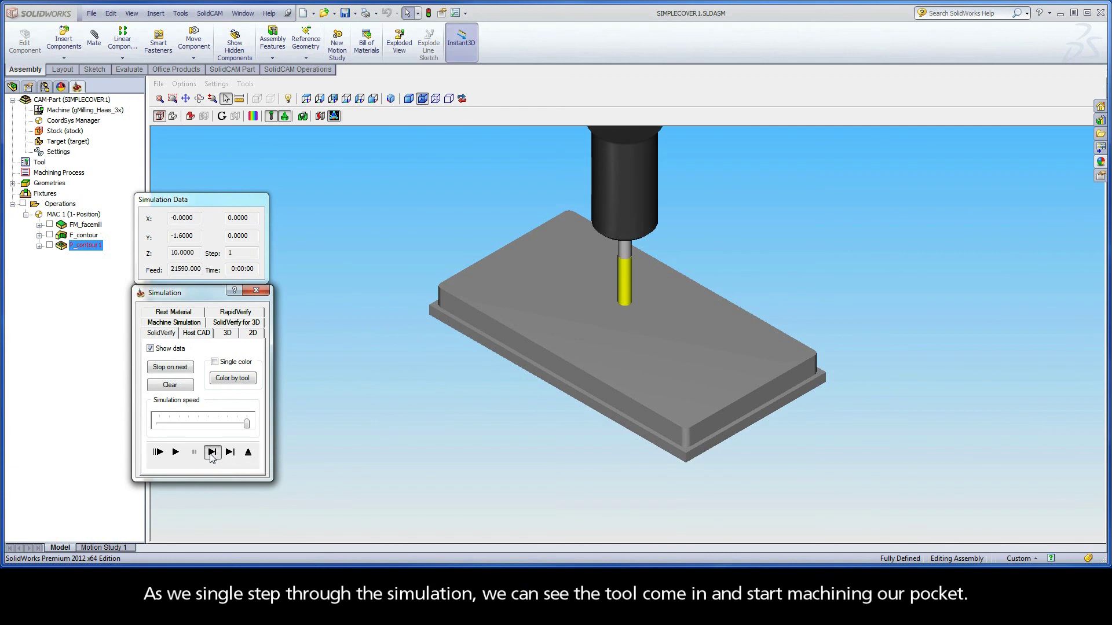
click(211, 453)
click(211, 453)
click(212, 453)
click(212, 453)
click(211, 453)
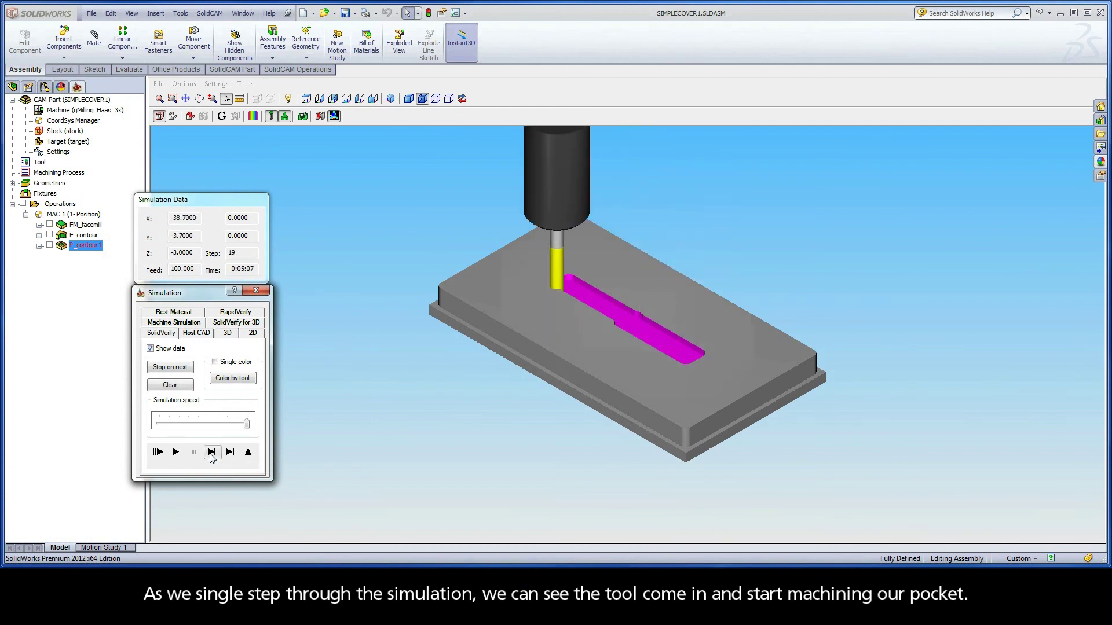
- Play the slowed simulation through the whole pocket, then exit it and close the operation dialog
drag(247, 424, 207, 426)
click(176, 452)
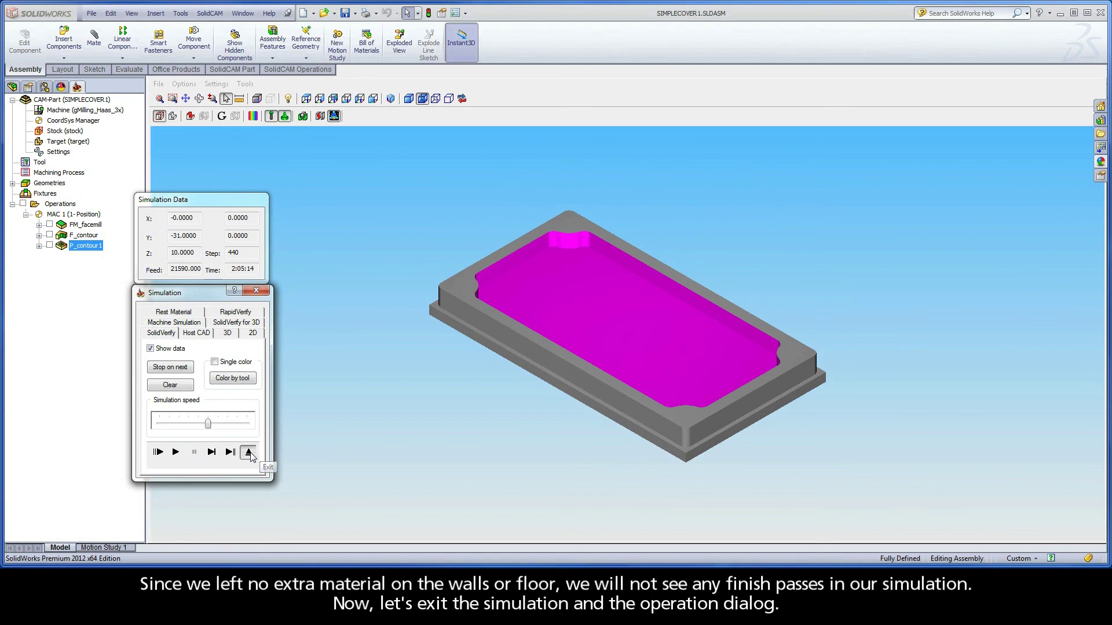
click(249, 452)
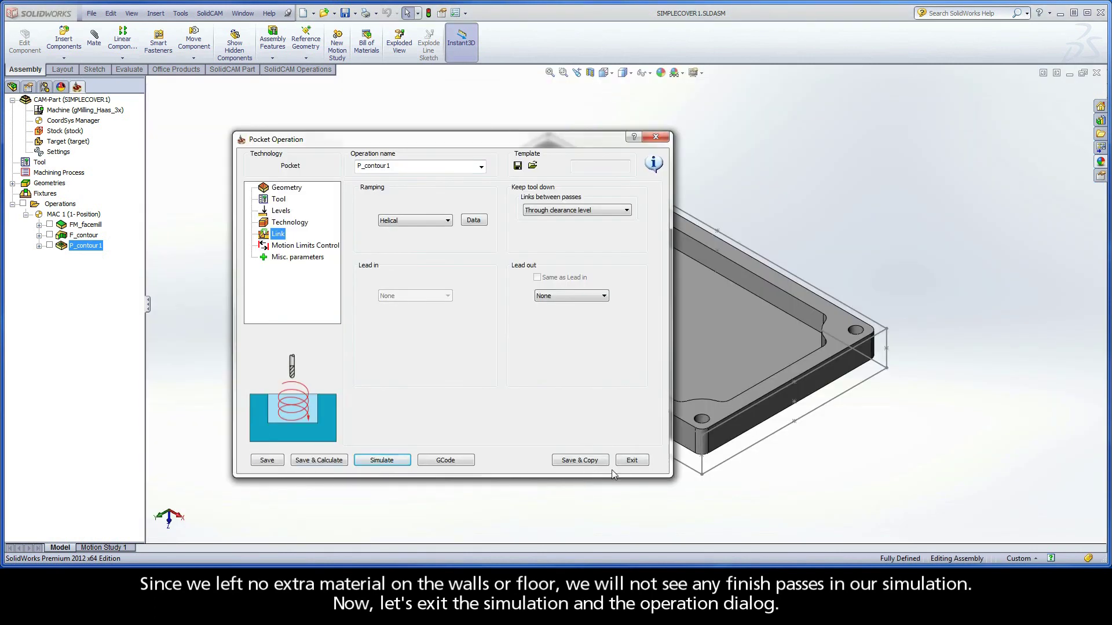
click(630, 465)
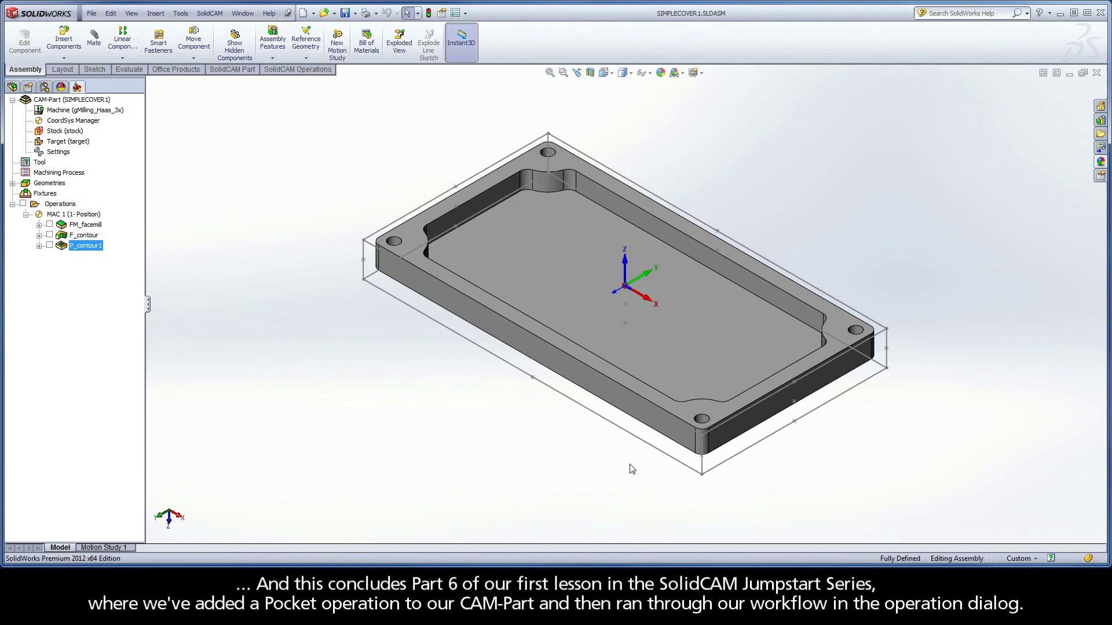